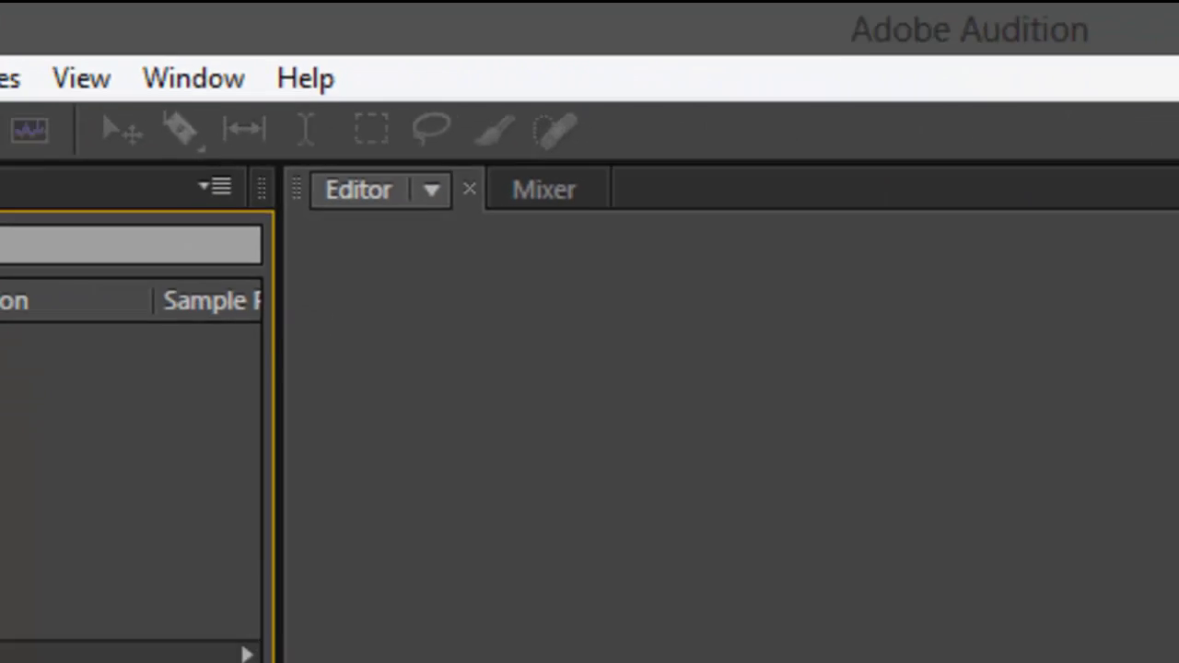
# Drag PIZZA.mp3 from the Desktop folder into Audition's editor to load its waveform.
pyautogui.click(33, 652)
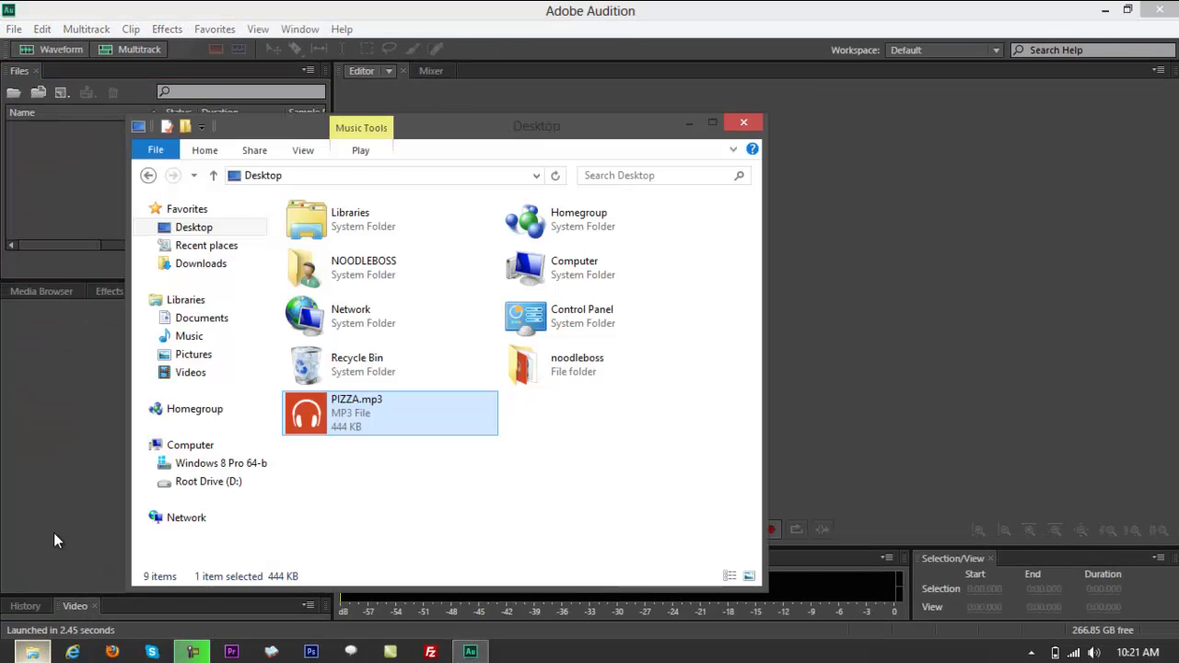
pyautogui.moveTo(455, 125); pyautogui.dragTo(1066, 134)
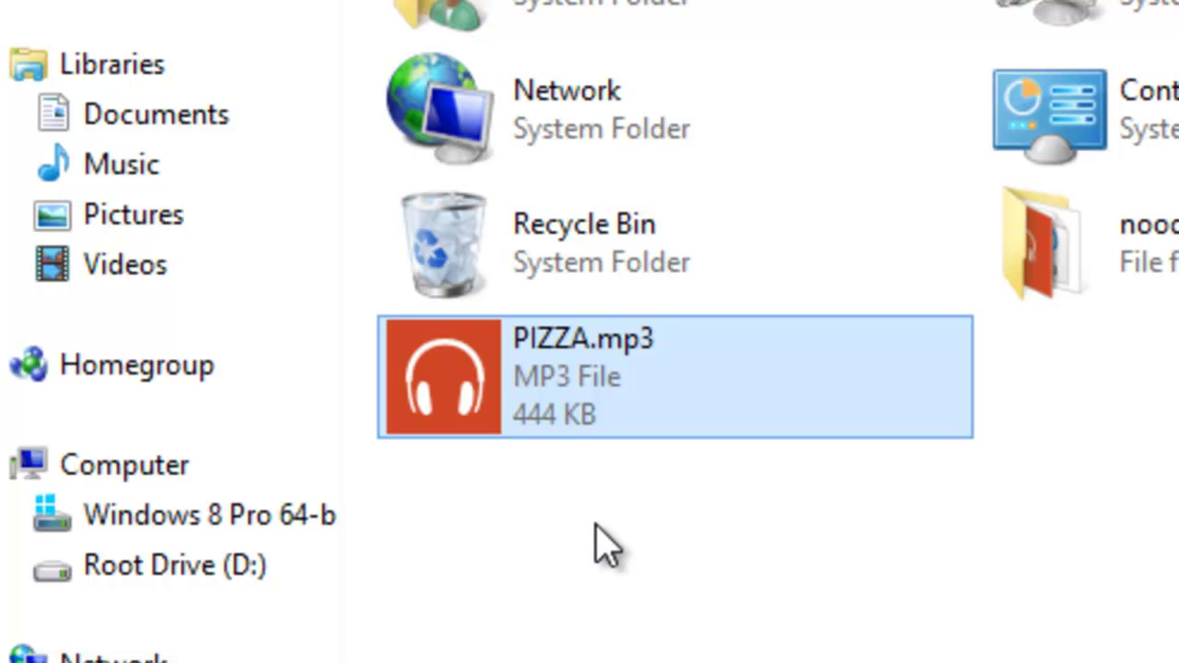
pyautogui.moveTo(571, 390); pyautogui.dragTo(424, 404)
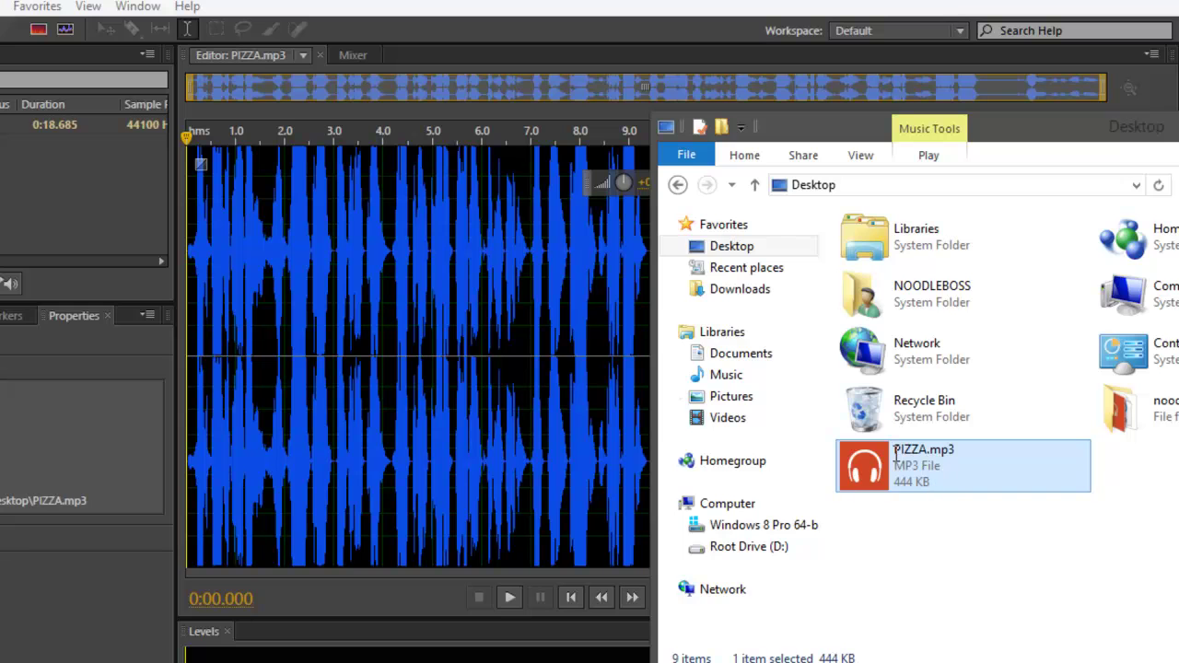
# Play part of PIZZA.mp3 in Audition, then stop playback.
pyautogui.click(394, 414)
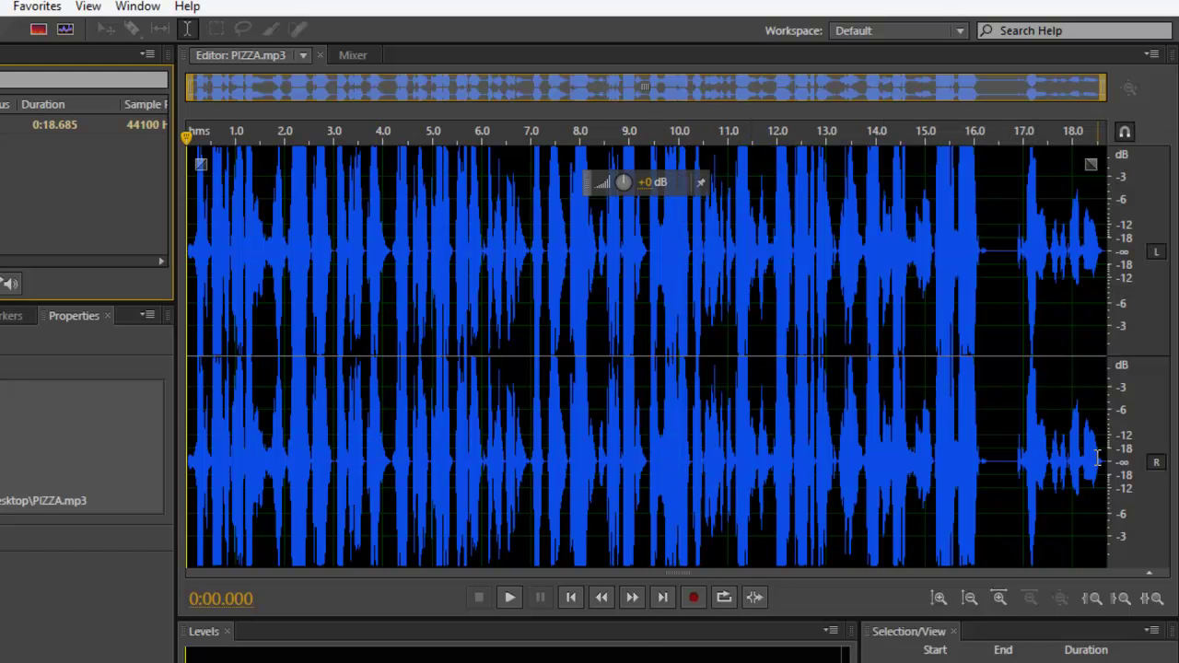
pyautogui.press('space')
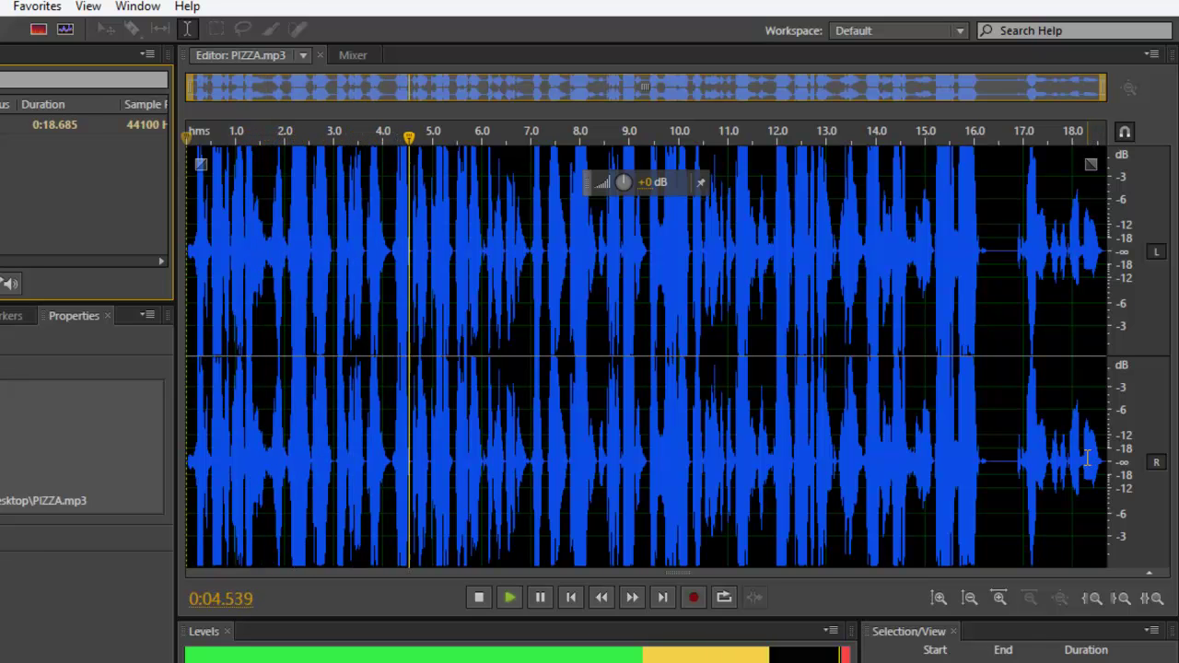
pyautogui.press('space')
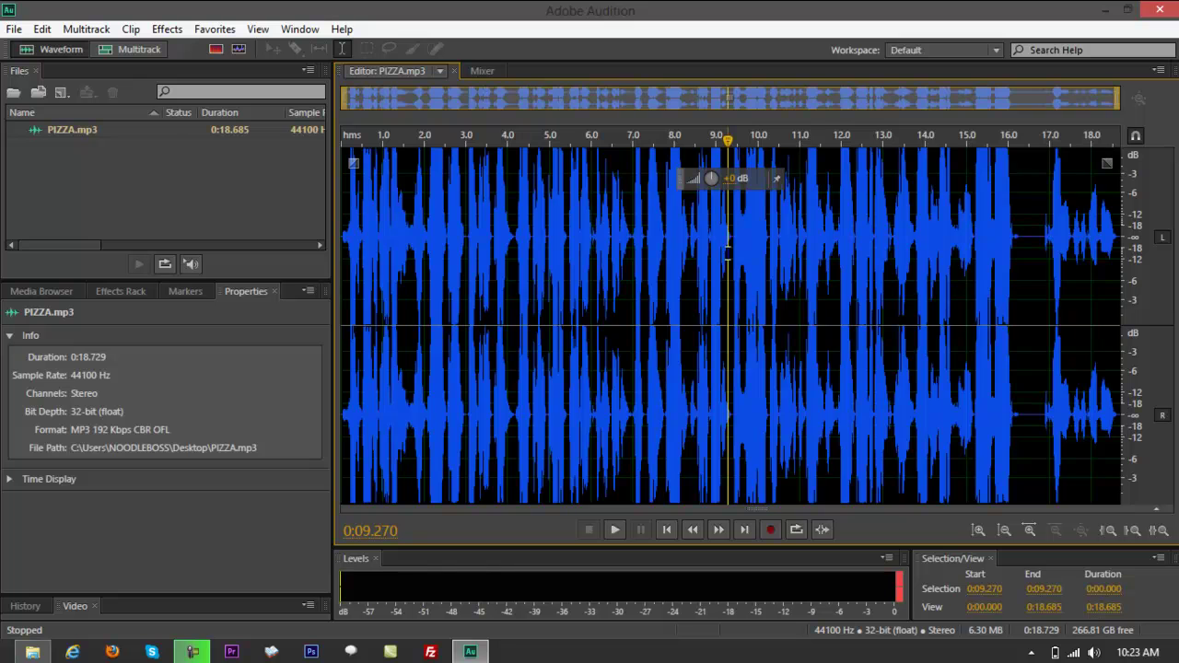
# Try a partial selection of the waveform from about 13.25 to 16.2 seconds, then clear it.
pyautogui.hotkey('ctrl', 'a')
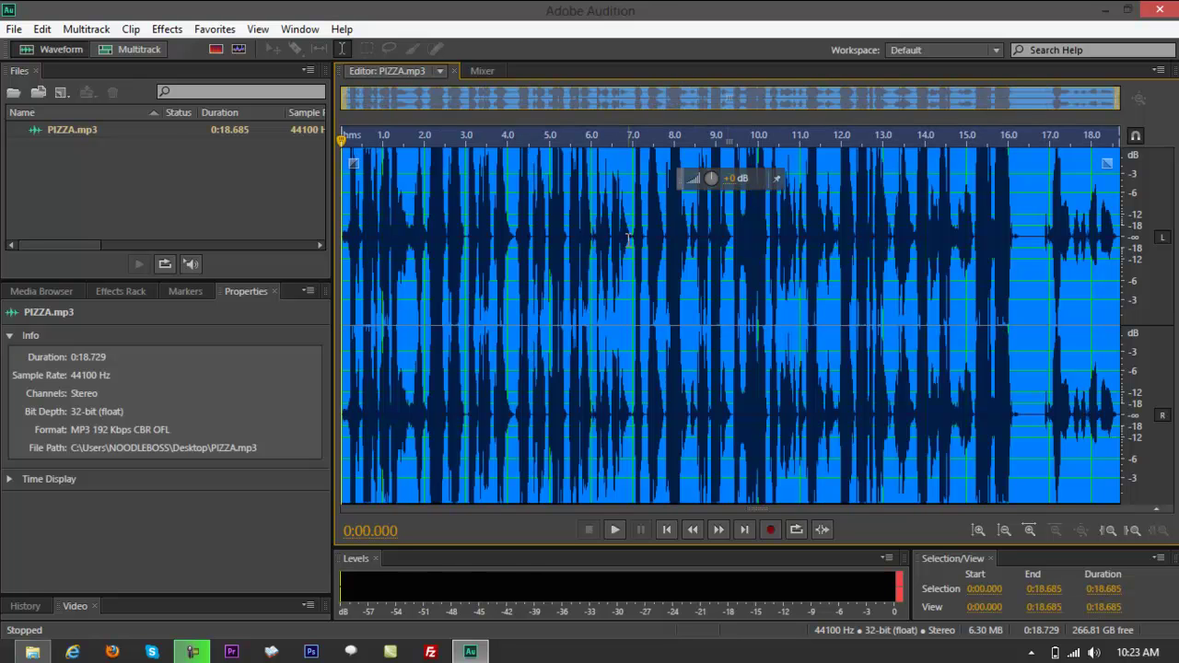
pyautogui.click(898, 289)
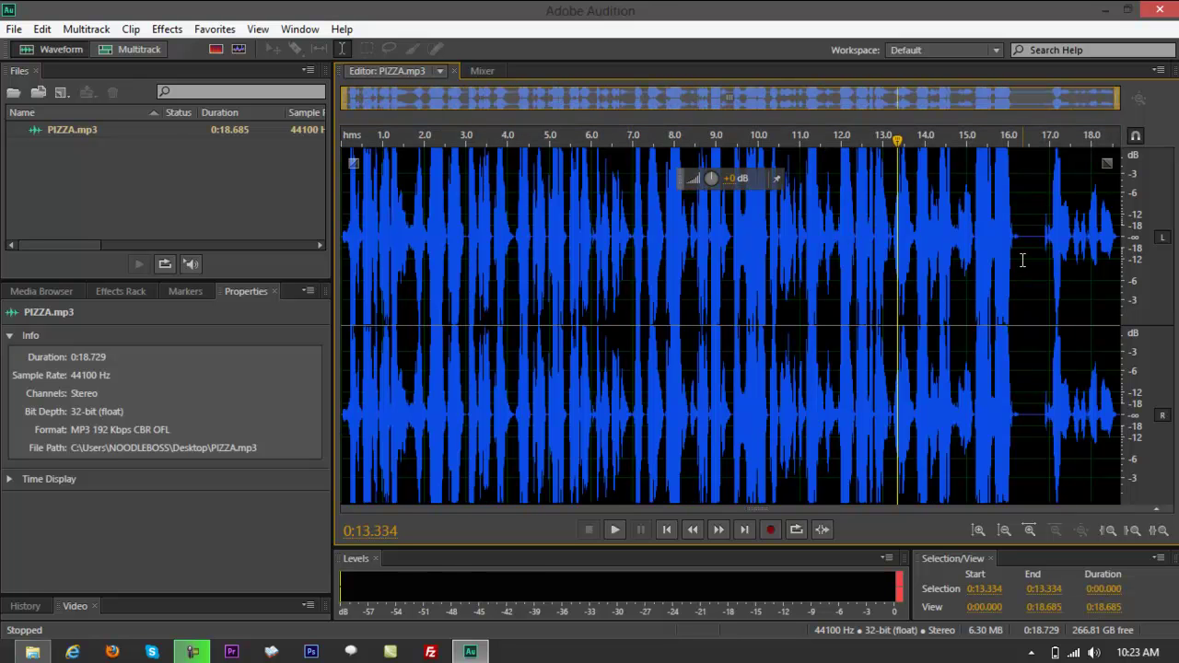
pyautogui.moveTo(1021, 241); pyautogui.dragTo(894, 233)
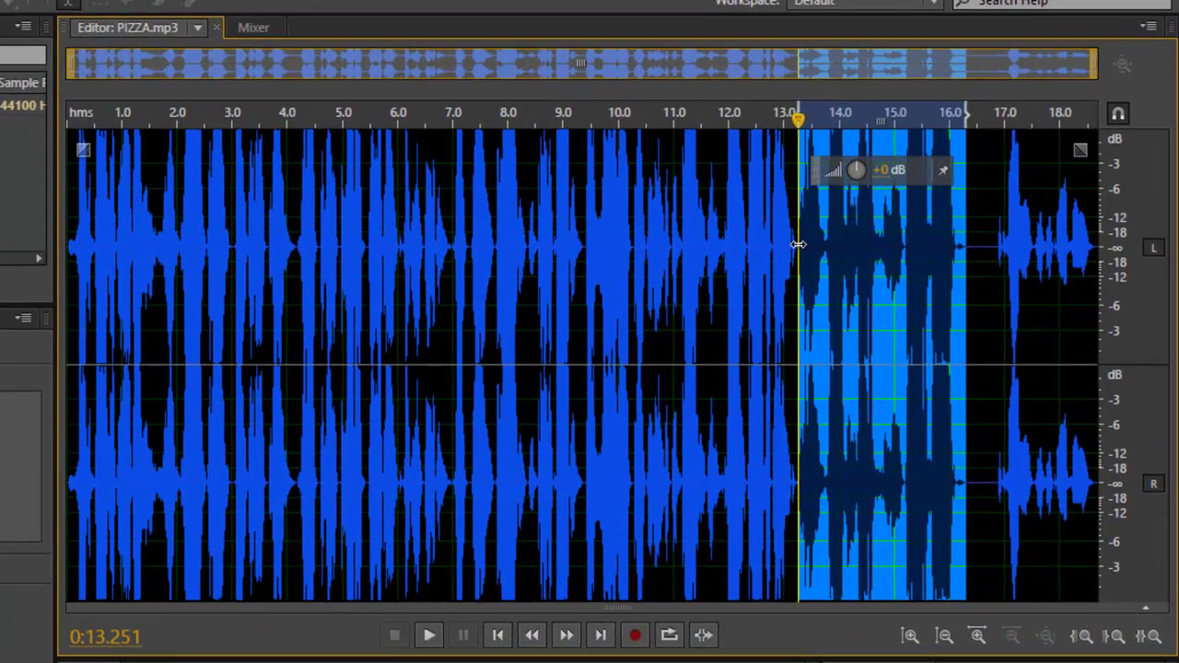
pyautogui.click(989, 276)
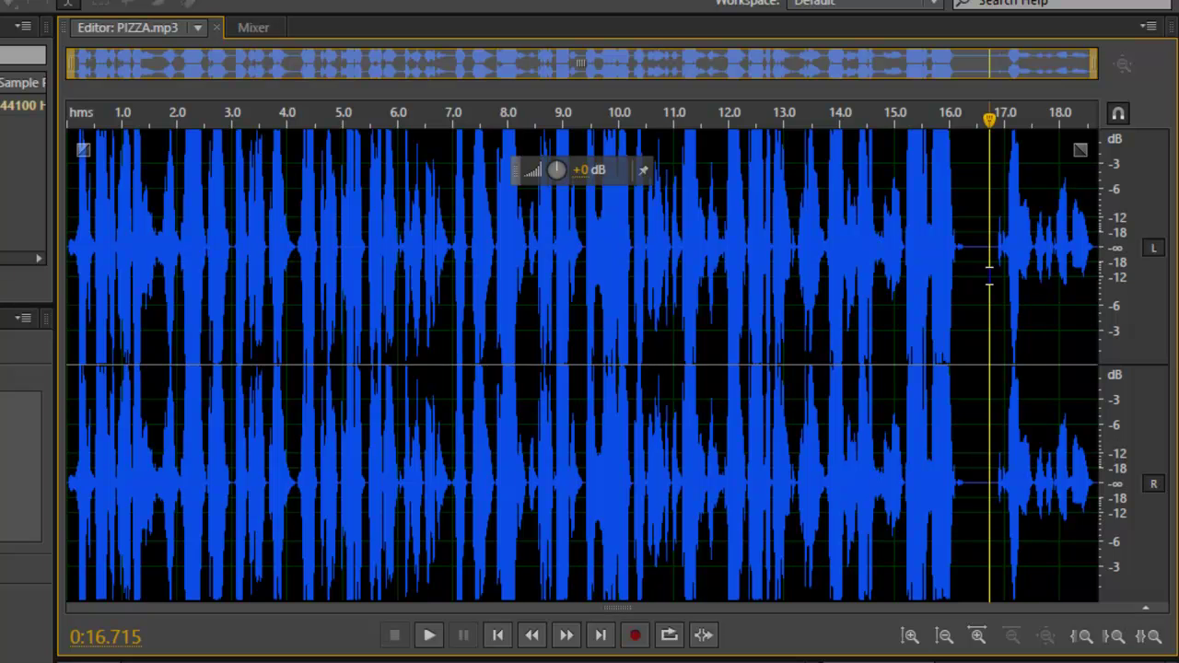
# Select the whole recording and look through the context and File menus without choosing anything.
pyautogui.hotkey('ctrl', 'a')
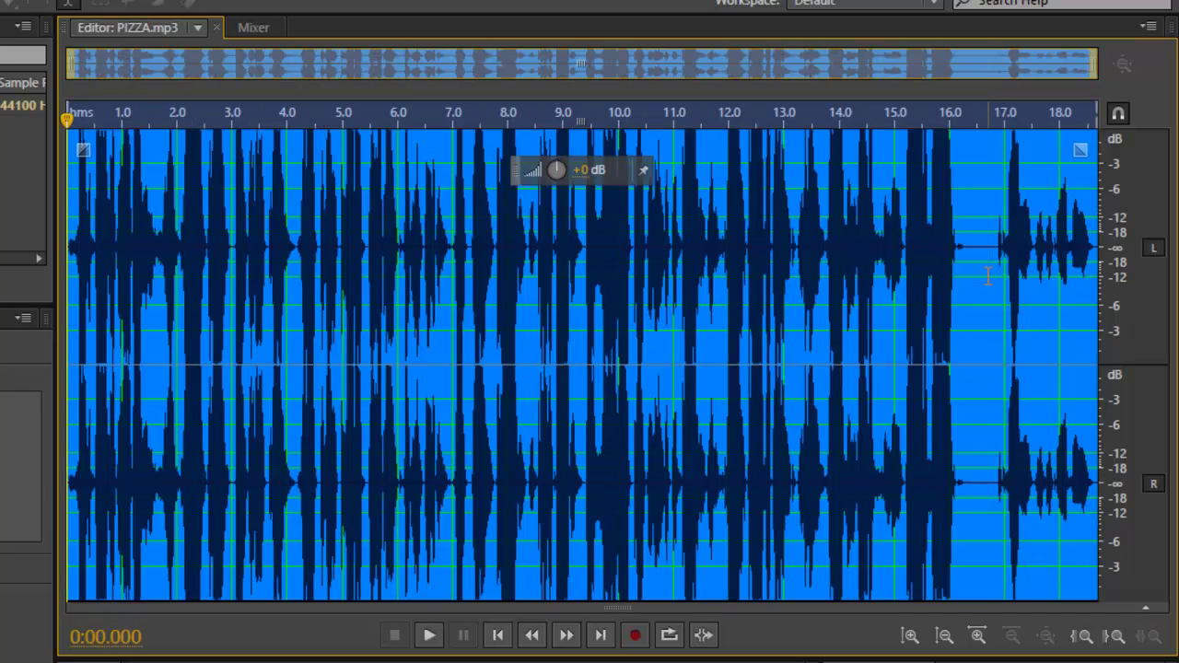
pyautogui.rightClick(411, 203)
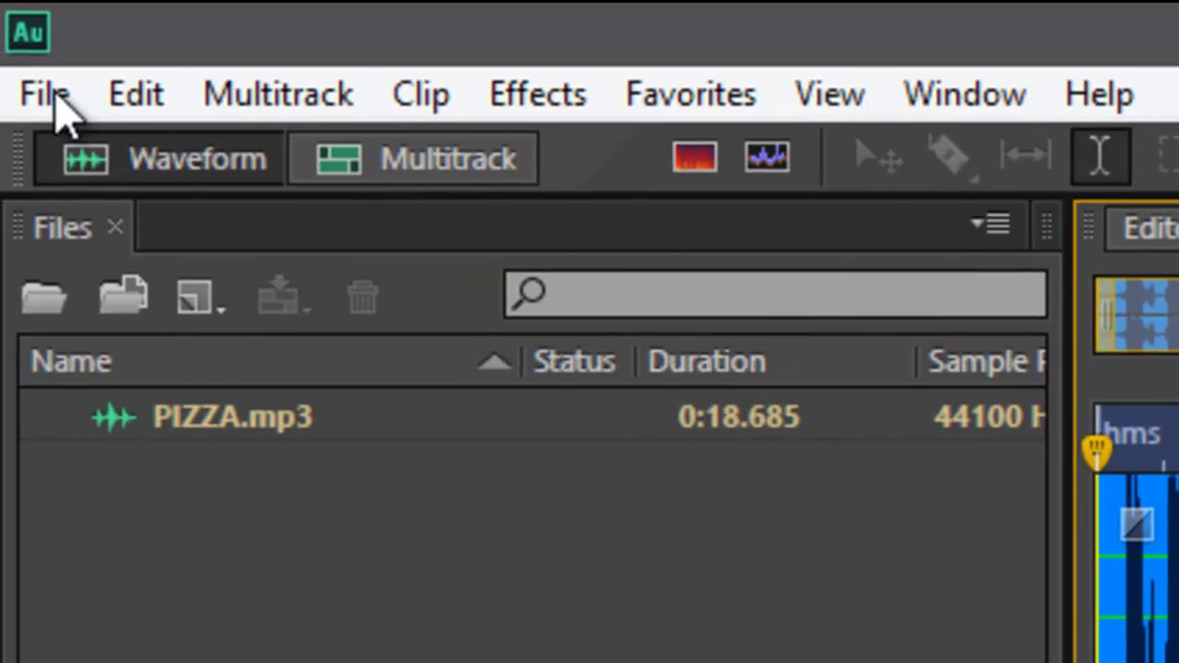
pyautogui.click(46, 95)
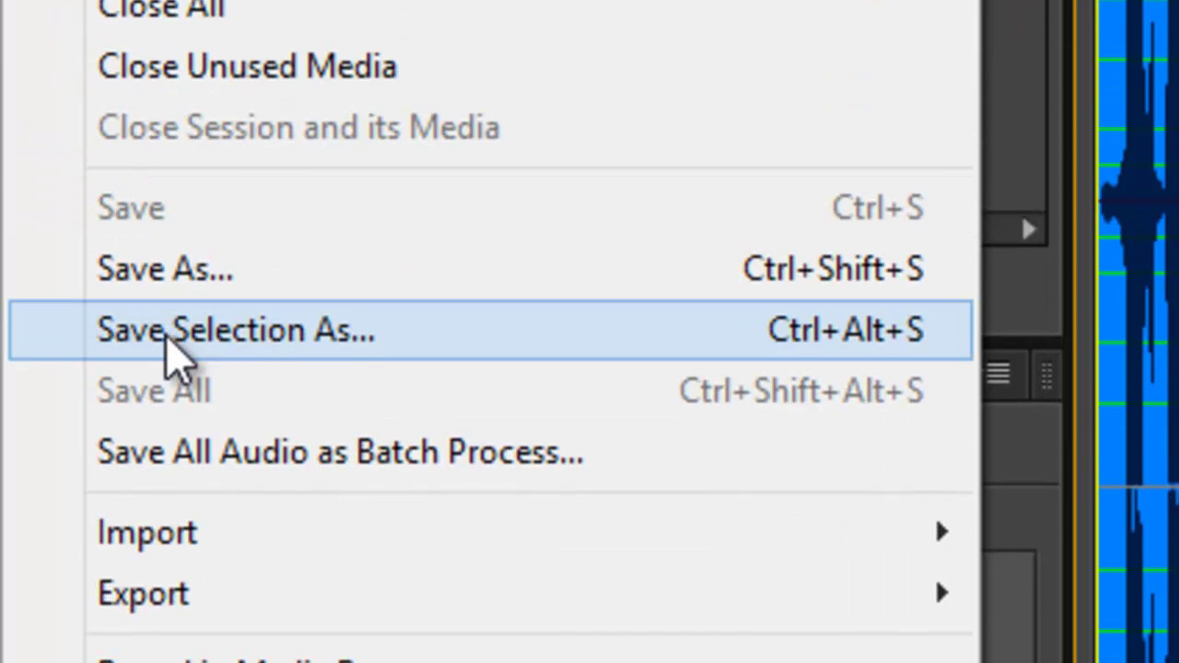
pyautogui.press('Escape')
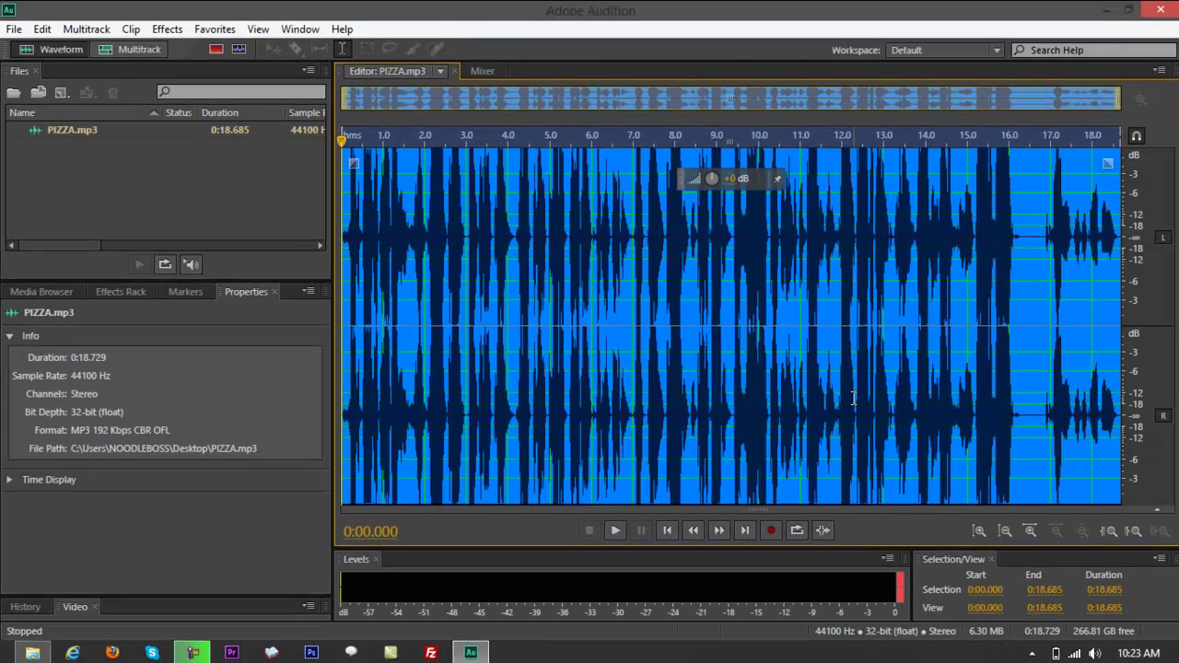
# In Save Selection As, rename the export from PIZZA_01.mp2 to PIZZA_01-ogg.mp2.
pyautogui.hotkey('ctrl', 'alt', 's')
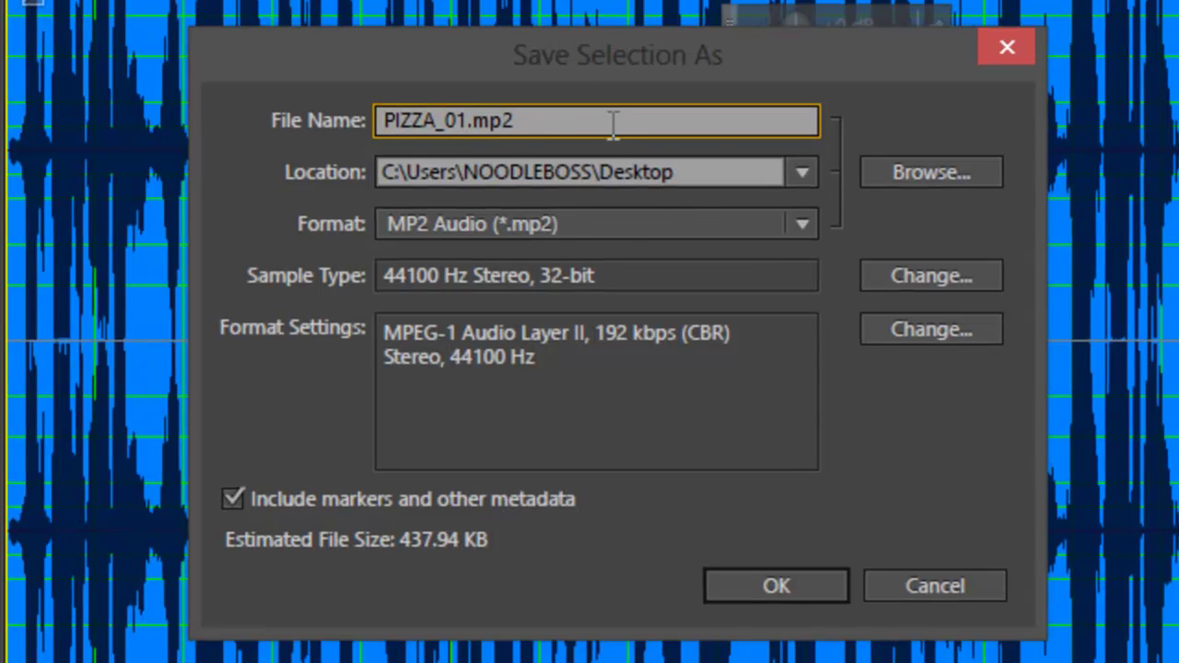
pyautogui.click(617, 224)
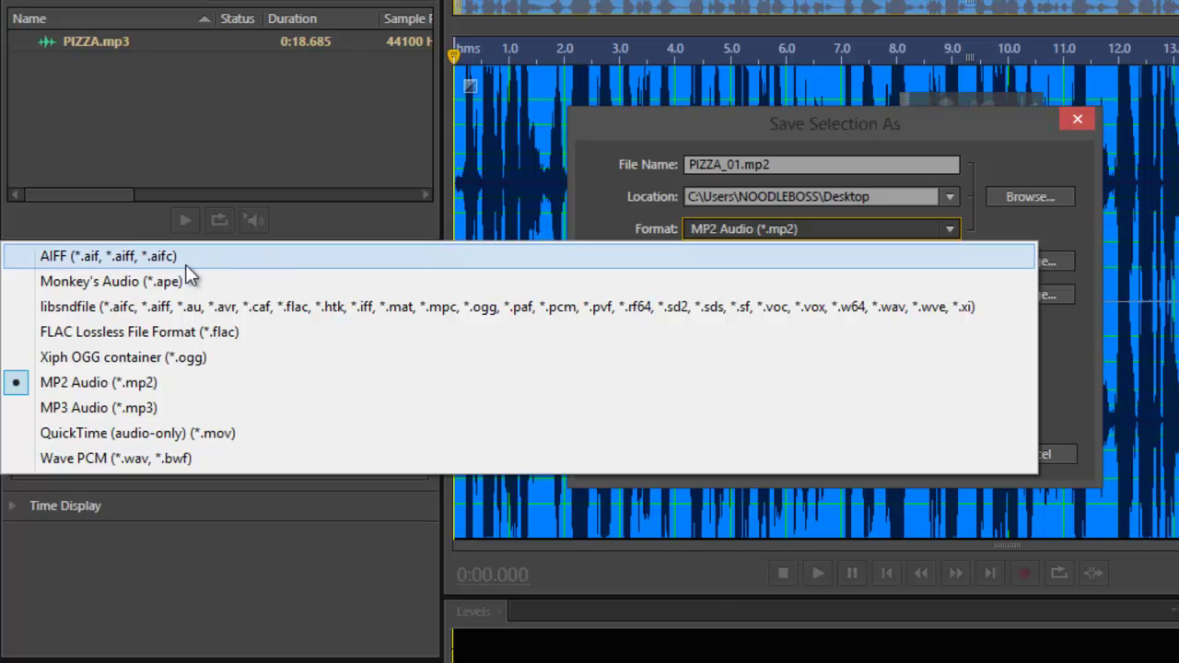
pyautogui.click(595, 171)
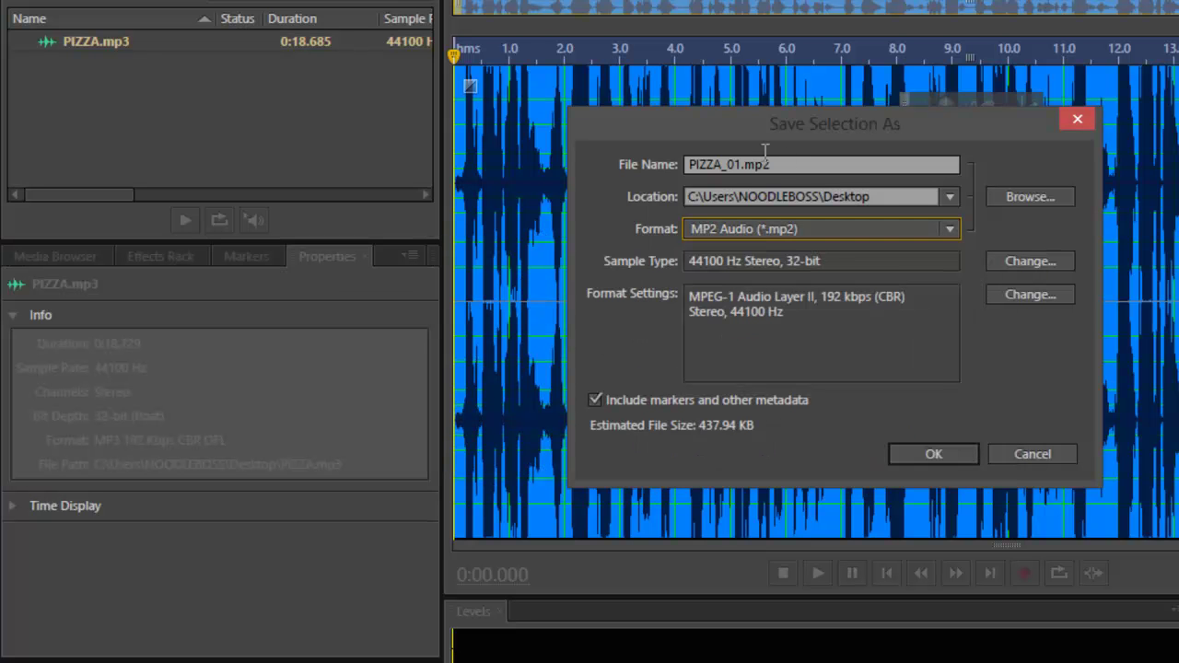
pyautogui.click(745, 168)
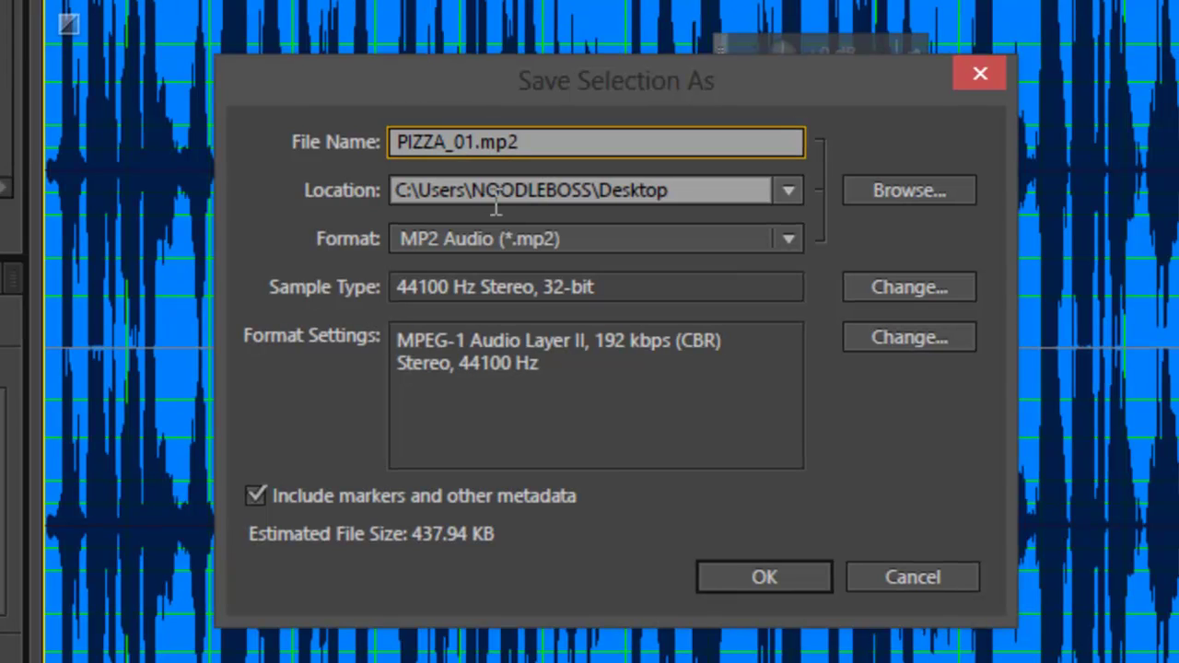
pyautogui.press('Right')
pyautogui.write('-ogg')
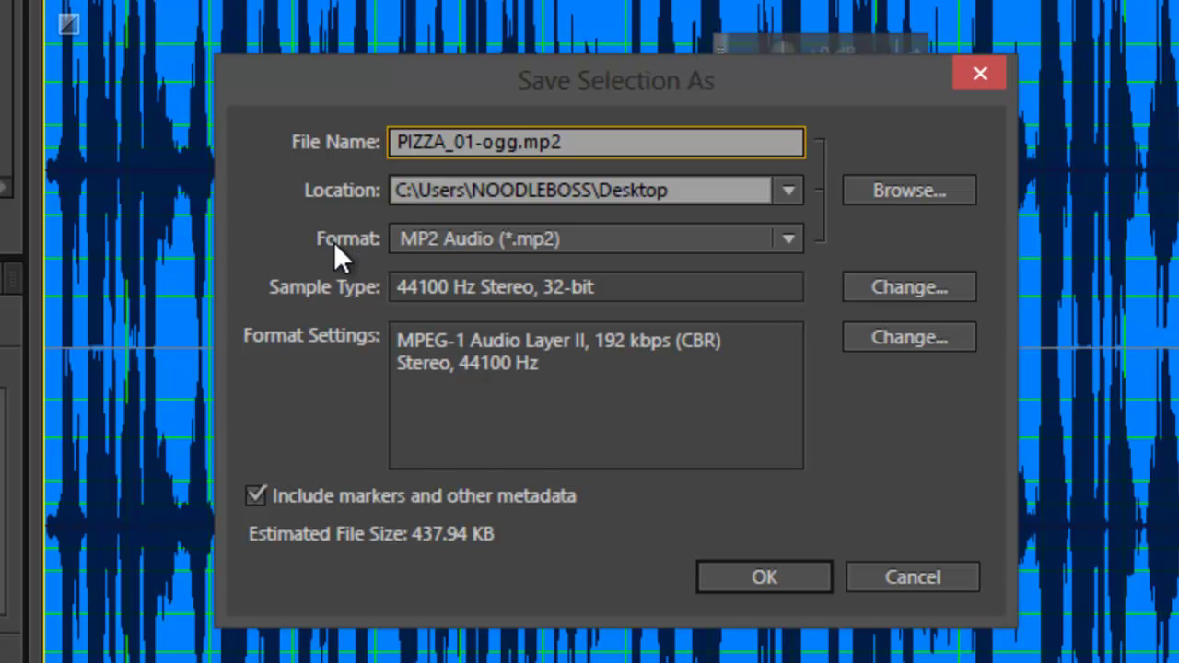
# Choose Xiph OGG container (*.ogg) as the format, making the file PIZZA_01-ogg.ogg.
pyautogui.click(528, 253)
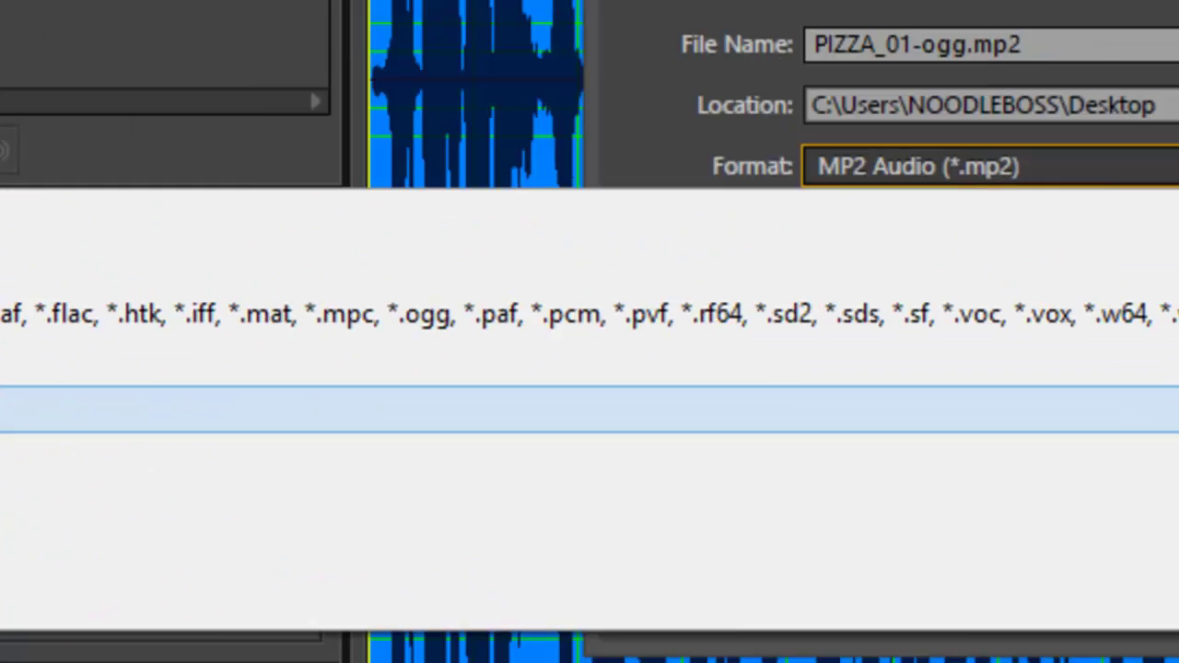
pyautogui.click(424, 369)
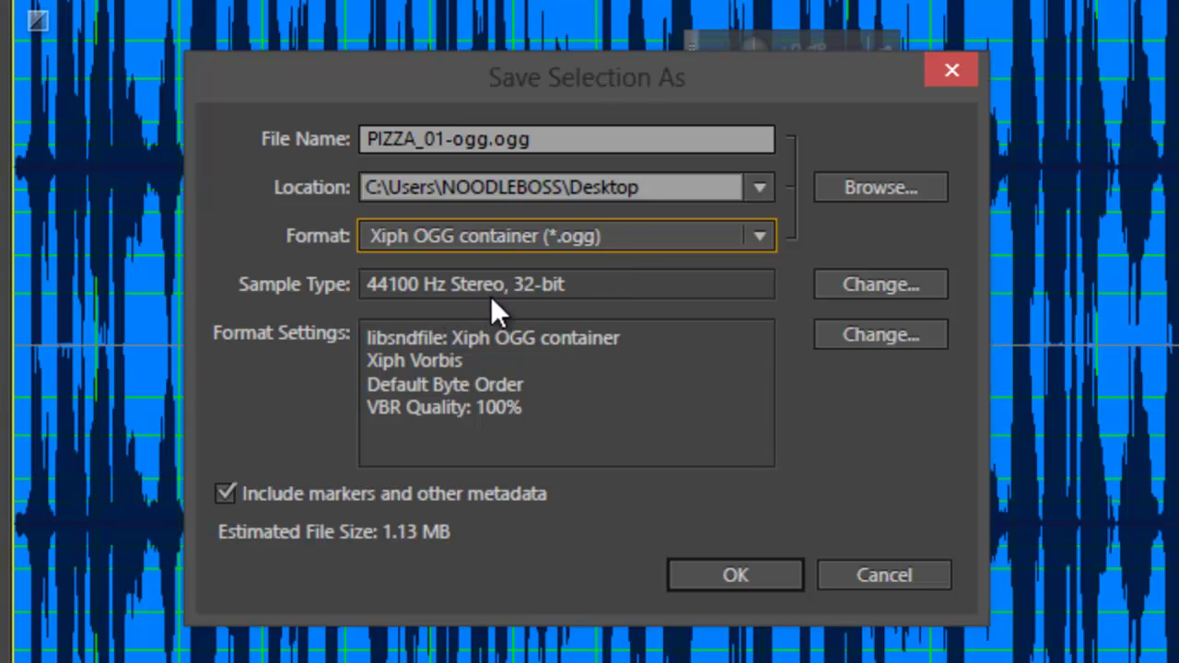
pyautogui.click(853, 293)
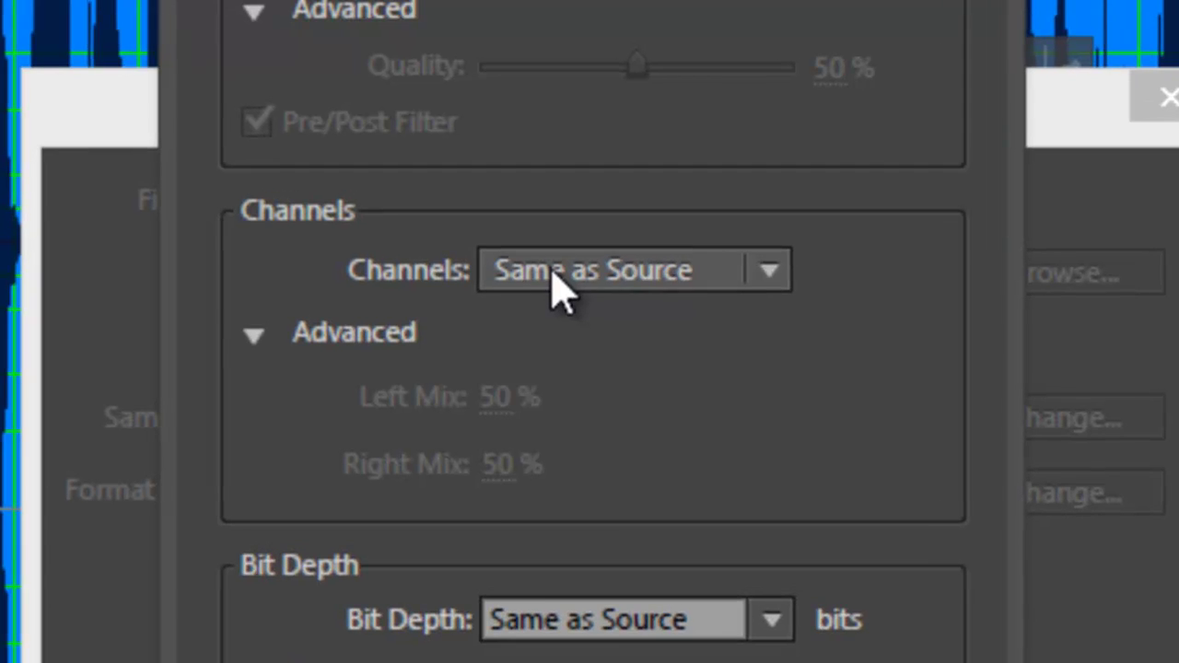
pyautogui.click(539, 186)
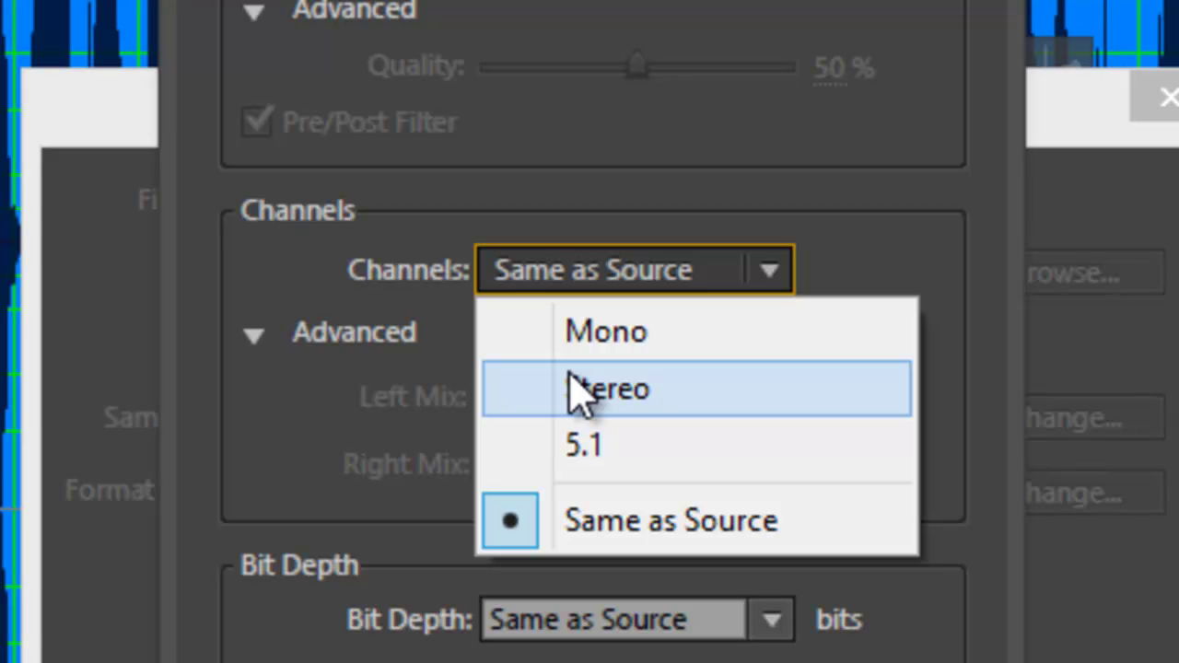
pyautogui.click(264, 469)
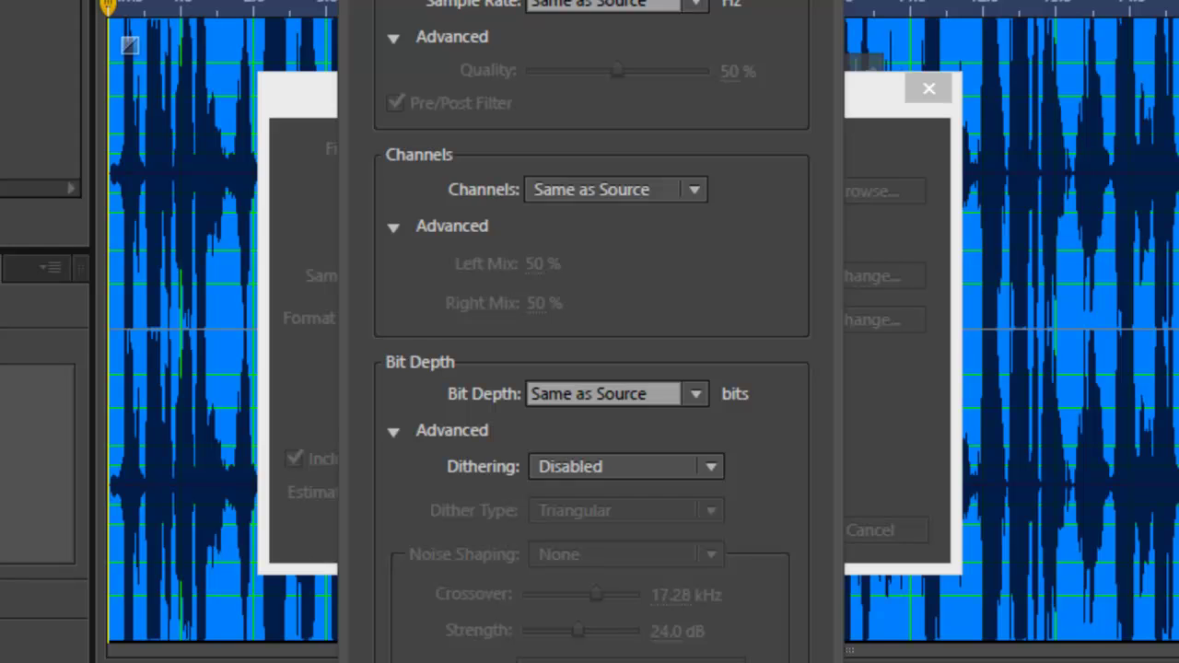
pyautogui.press('Return')
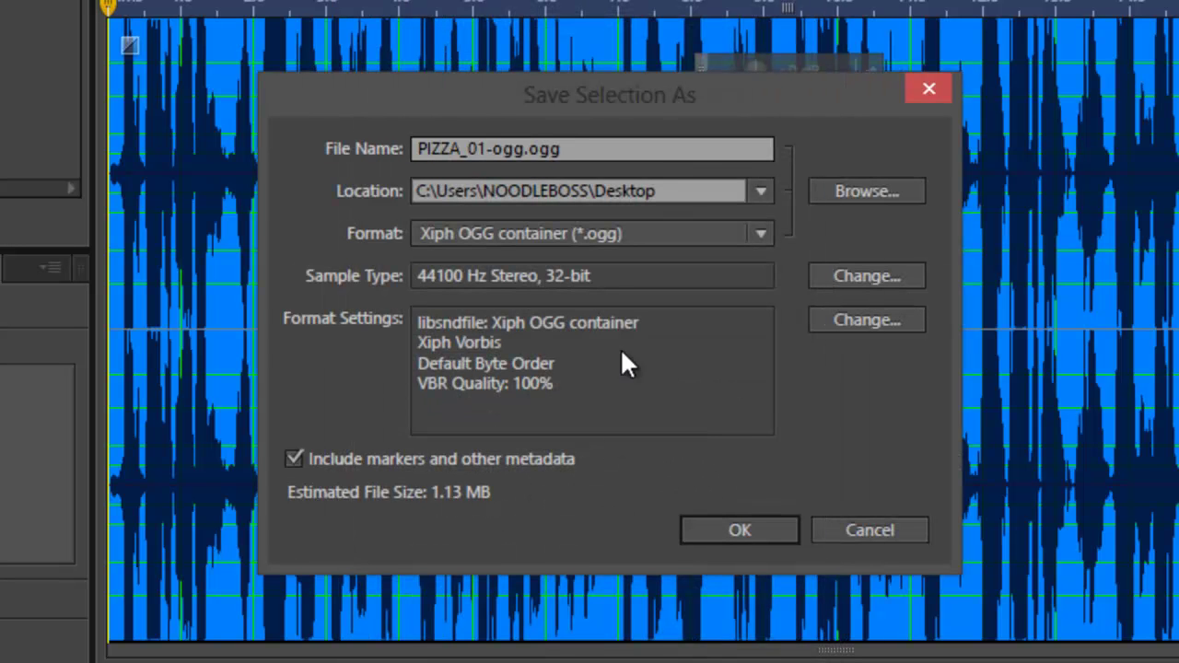
# Export PIZZA_01-ogg.ogg and find it among the desktop icons.
pyautogui.click(720, 535)
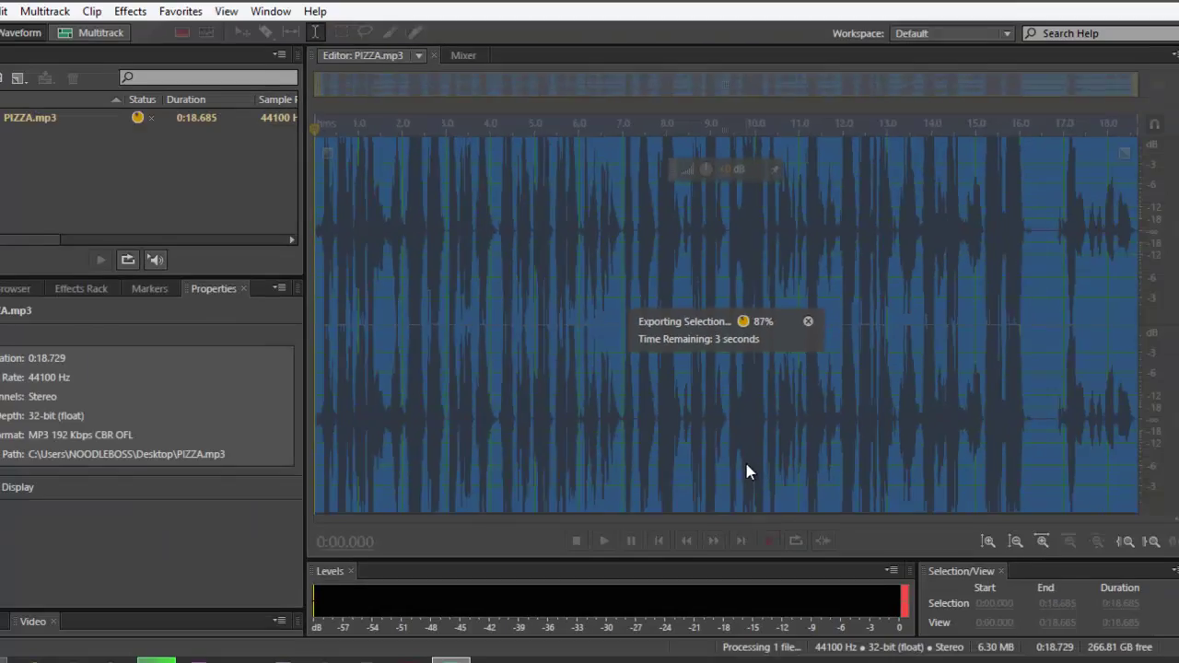
pyautogui.press('super+d')
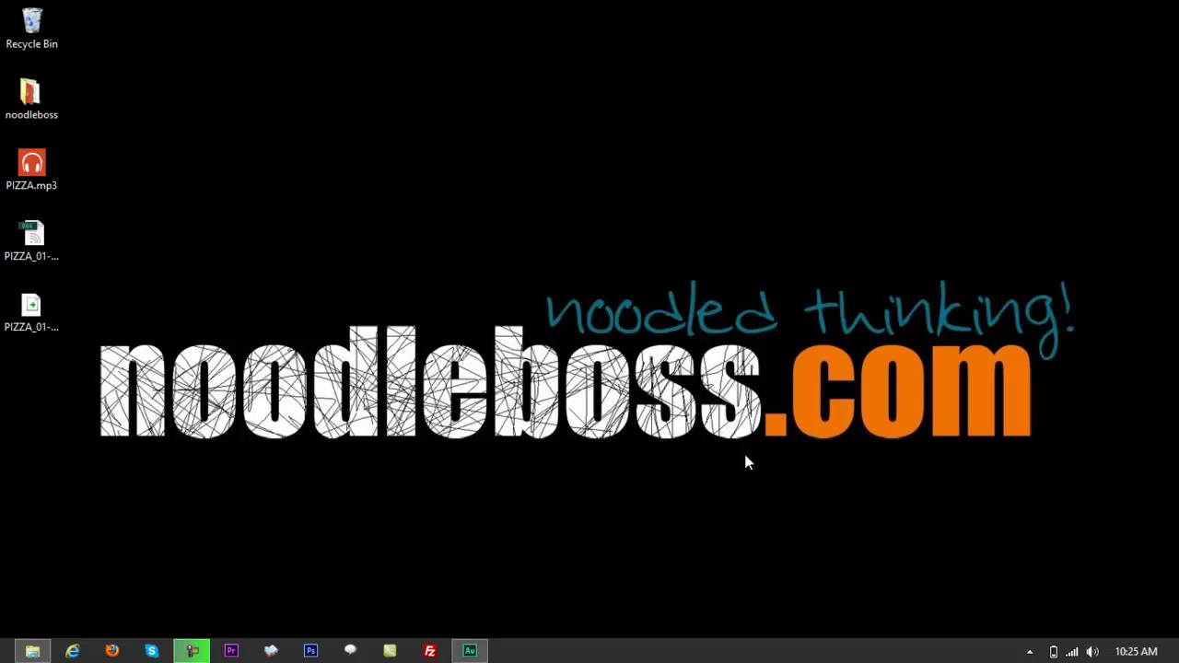
pyautogui.click(43, 260)
pyautogui.click(19, 318)
pyautogui.click(41, 247)
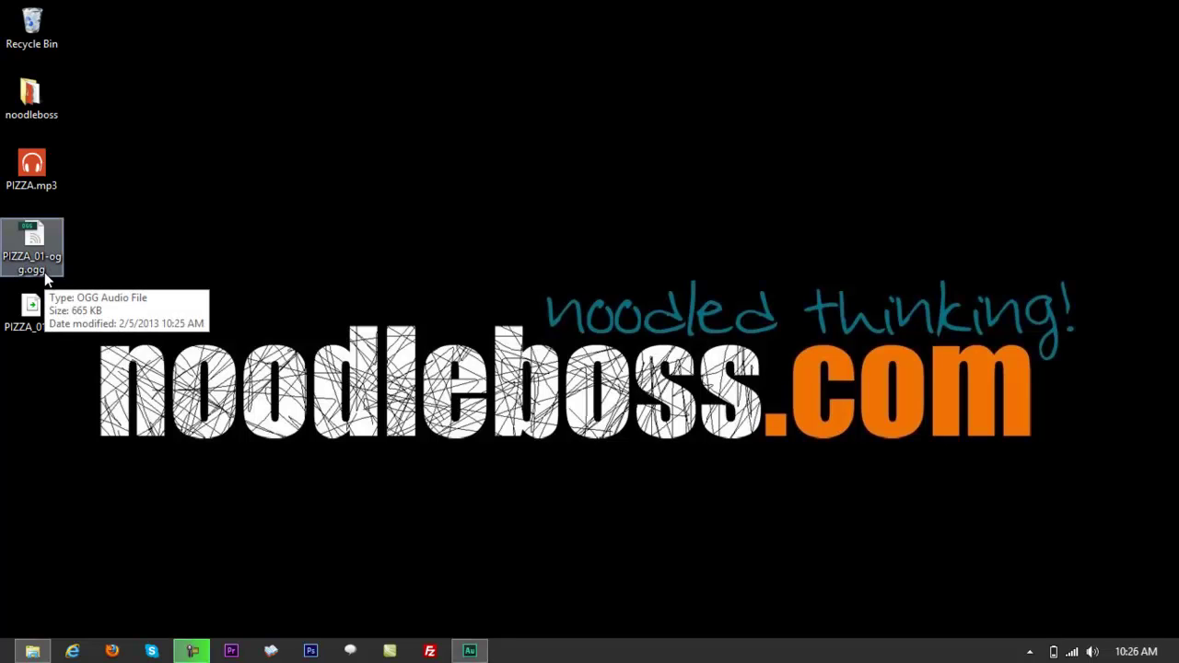
pyautogui.click(39, 327)
# Move the PIZZA_01-ogg.ogg icon to the top middle of the desktop.
pyautogui.moveTo(33, 241); pyautogui.dragTo(553, 198)
pyautogui.click(611, 260)
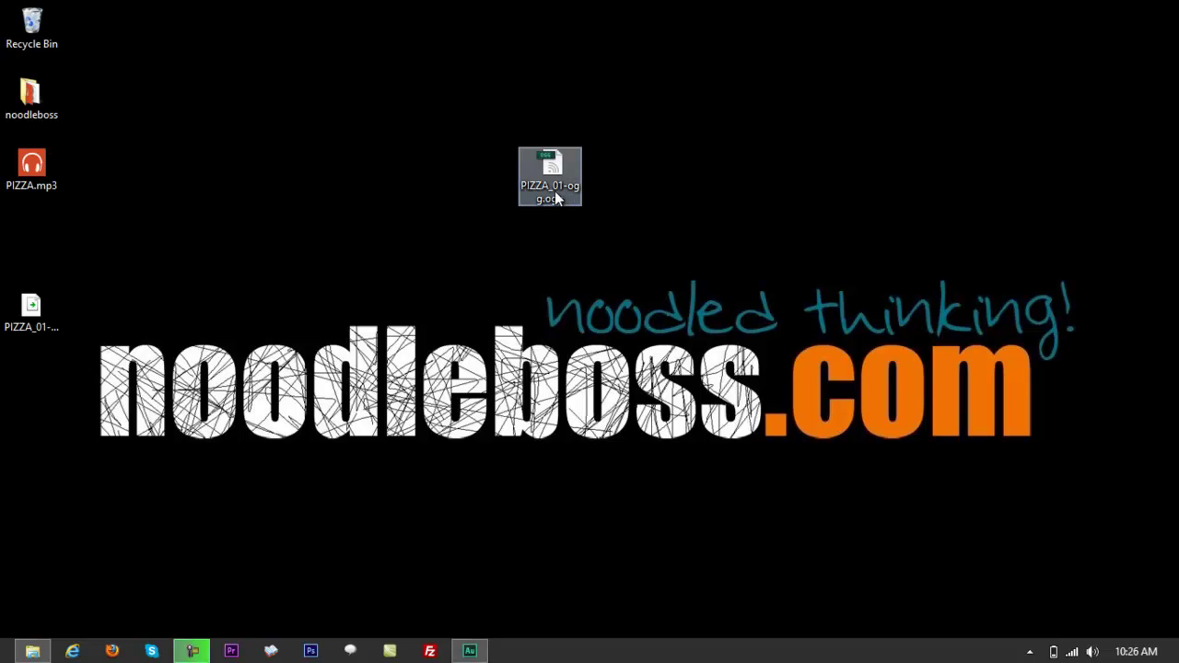
pyautogui.moveTo(533, 173); pyautogui.dragTo(415, 175)
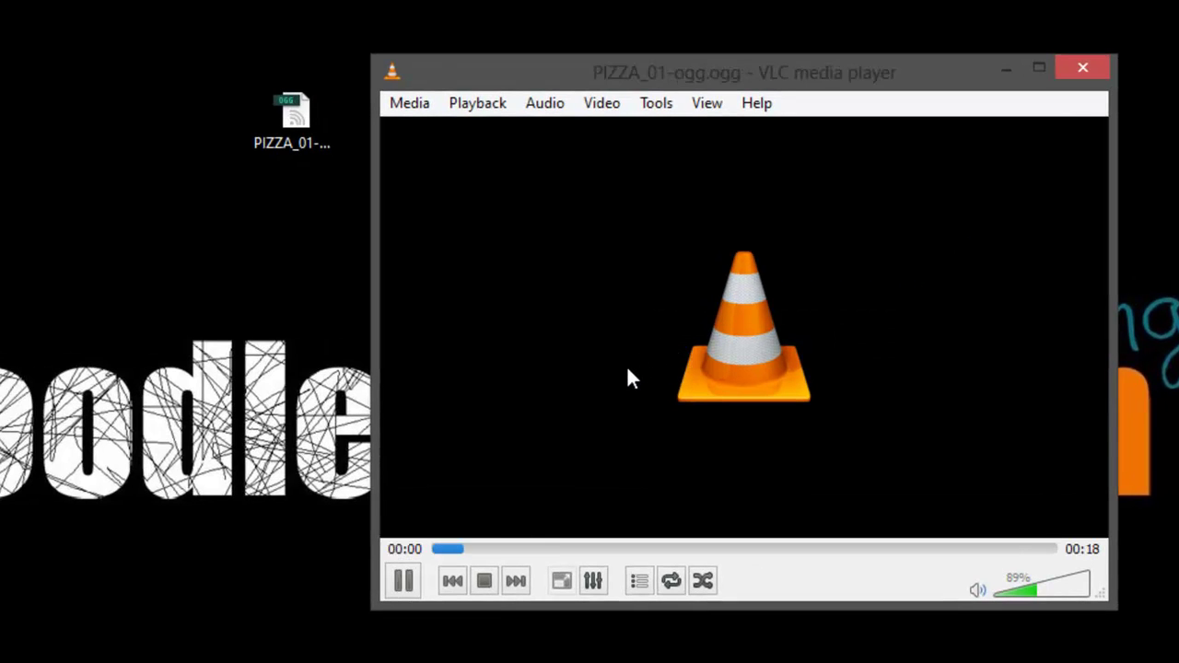
# Stop playback of PIZZA_01-ogg.ogg in VLC.
pyautogui.click(484, 582)
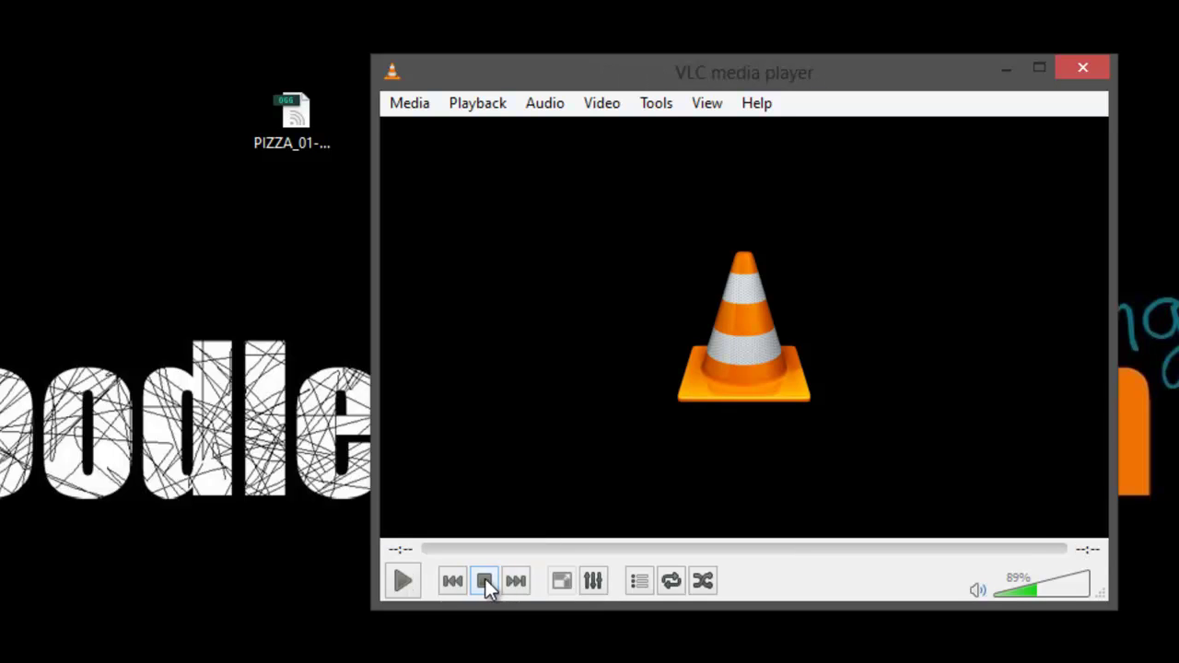